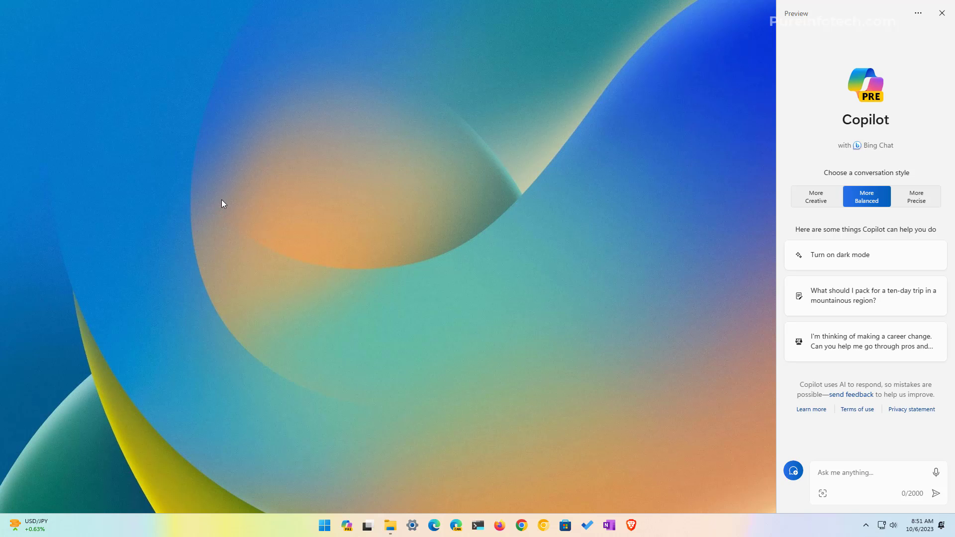
# Step: Run winver from the Run dialog to show Windows 11 Version 22H2, OS Build 22621.2361
pyautogui.press('super+s')
pyautogui.write('run')
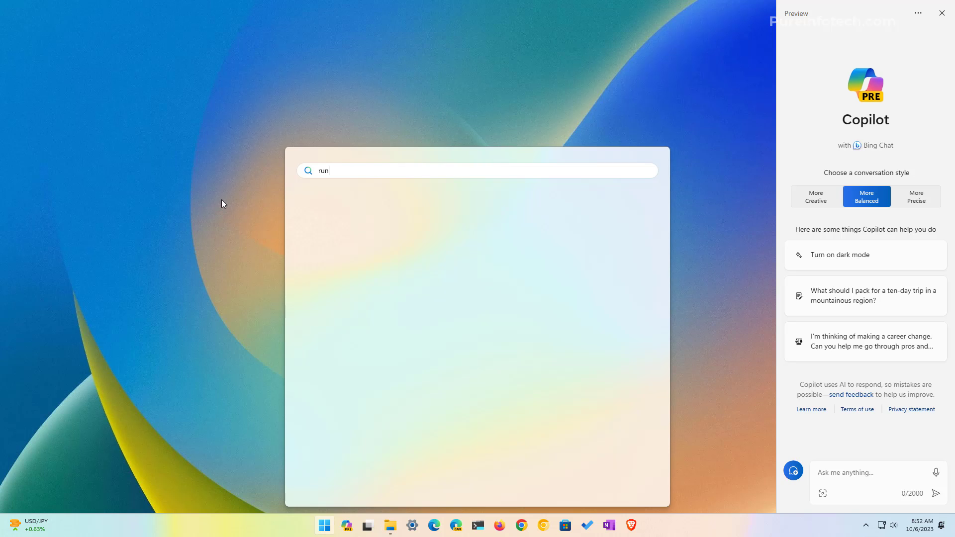
pyautogui.click(337, 249)
pyautogui.write('winver')
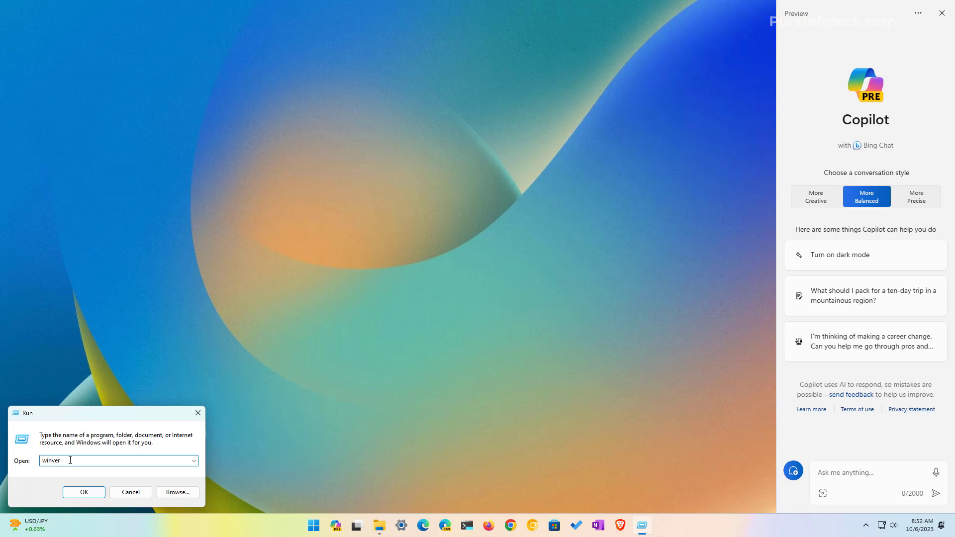
pyautogui.click(84, 492)
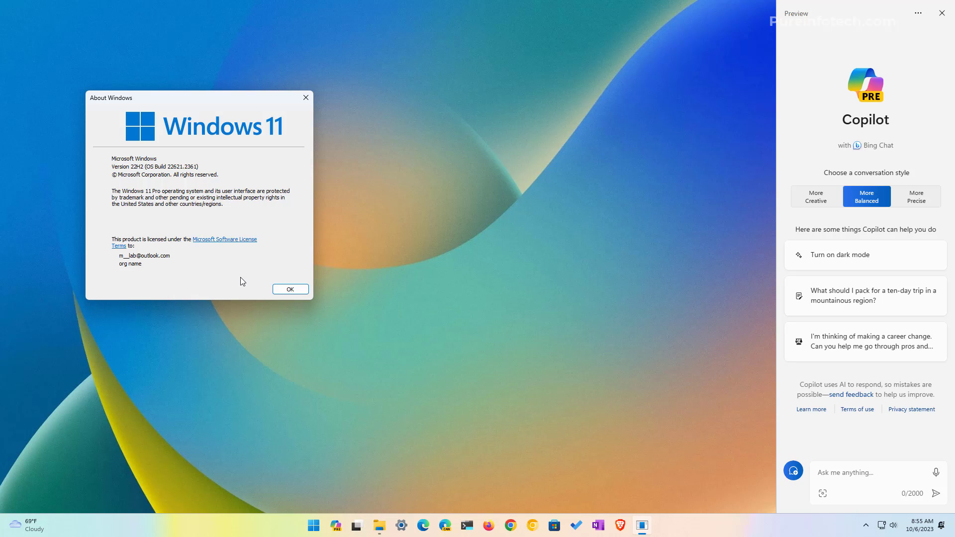
# Step: Launch Settings from Start search and go to the Windows Update page
pyautogui.press('super')
pyautogui.write('se')
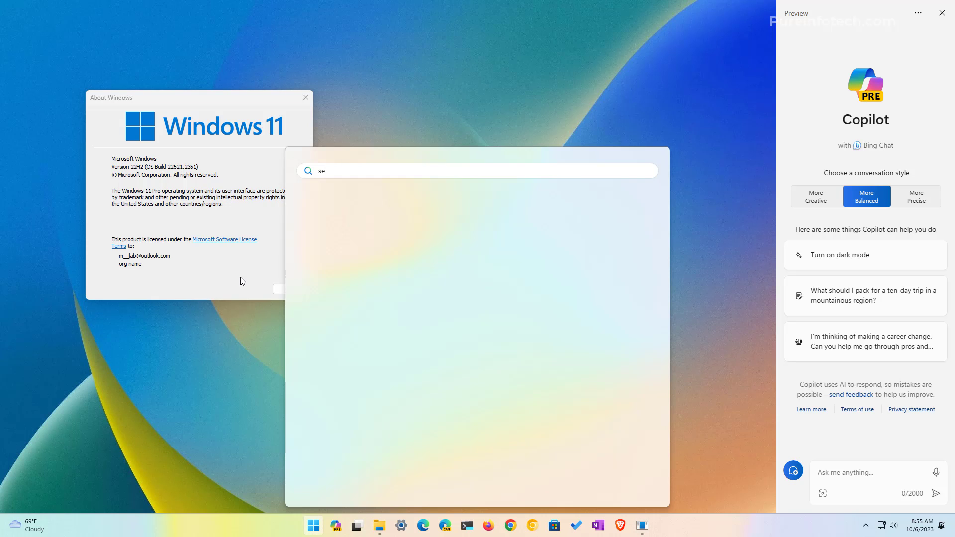
pyautogui.write('tting')
pyautogui.click(354, 246)
pyautogui.click(196, 400)
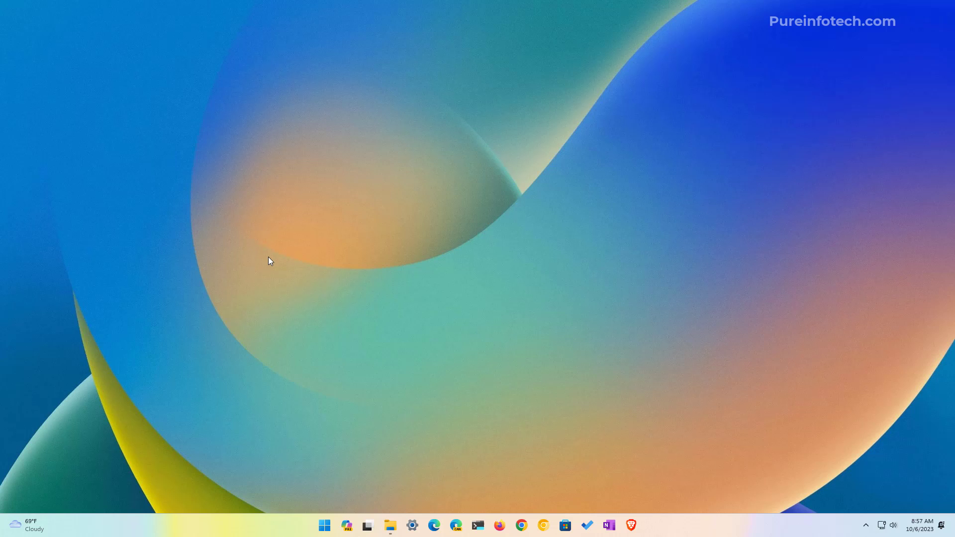
# Step: Launch Settings and review the Personalization > Taskbar items
pyautogui.press('super')
pyautogui.write('settin')
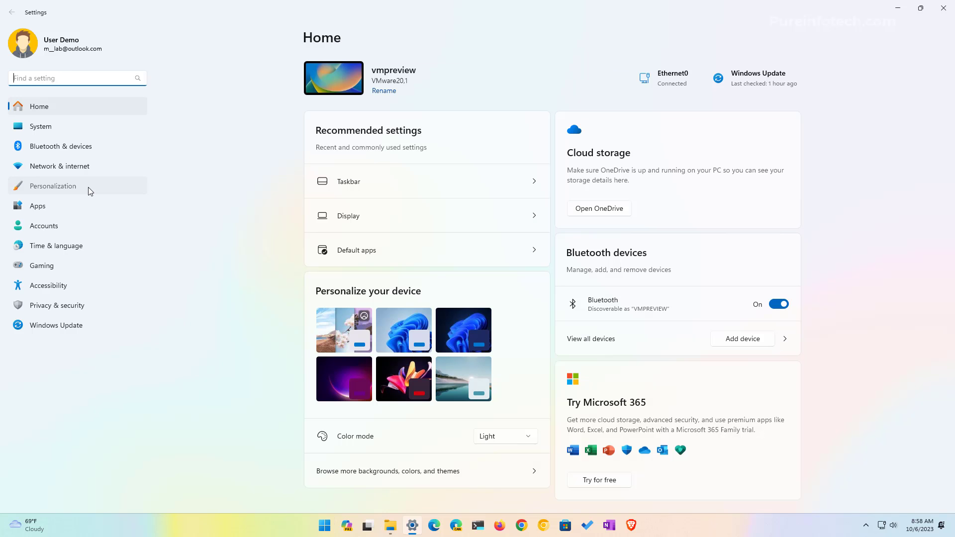
pyautogui.click(88, 187)
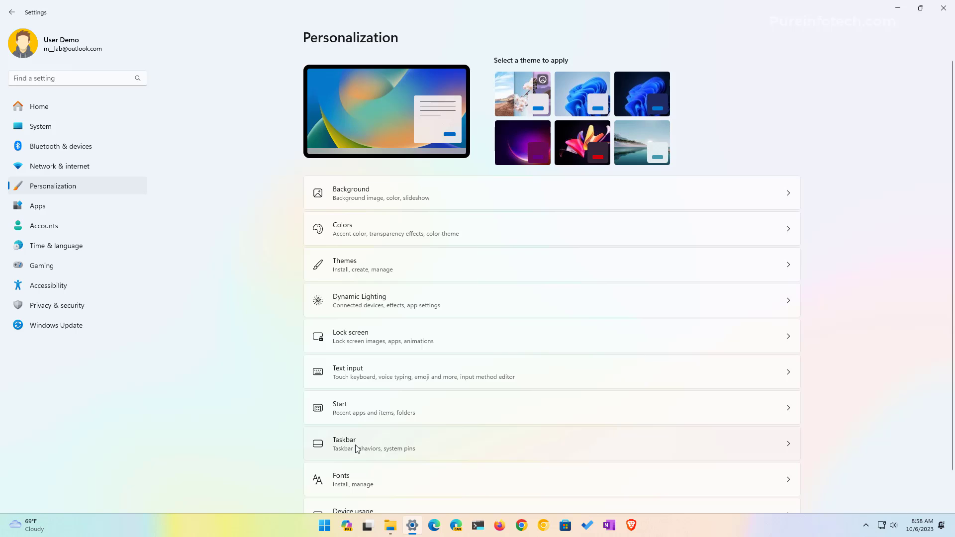
pyautogui.click(355, 444)
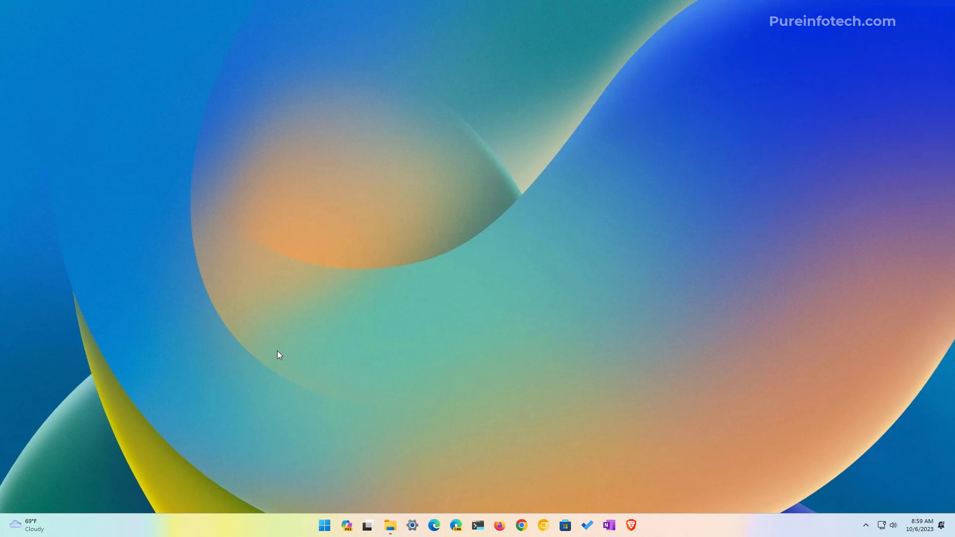
# Step: Launch Registry Editor as admin and go to the pasted HKCU Explorer\Advanced key path
pyautogui.press('super')
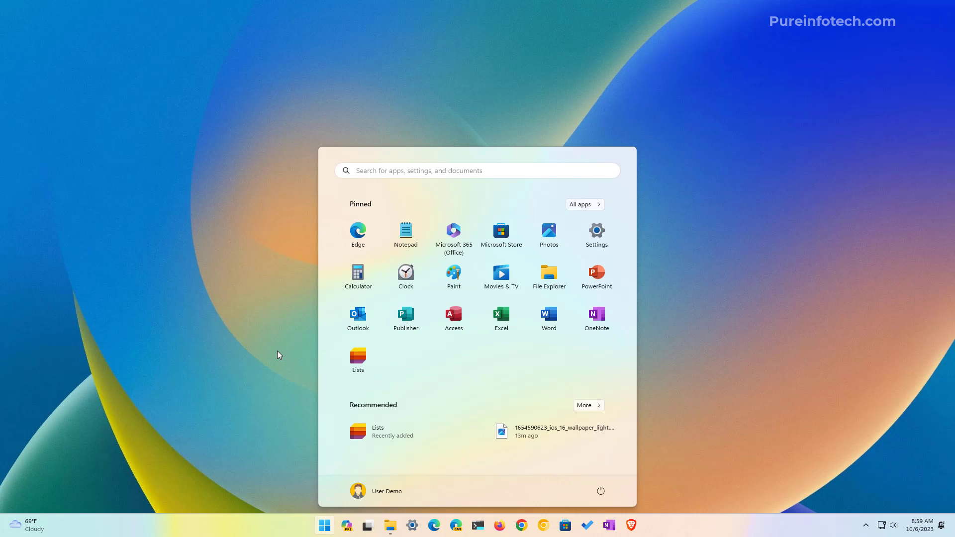
pyautogui.write('regist')
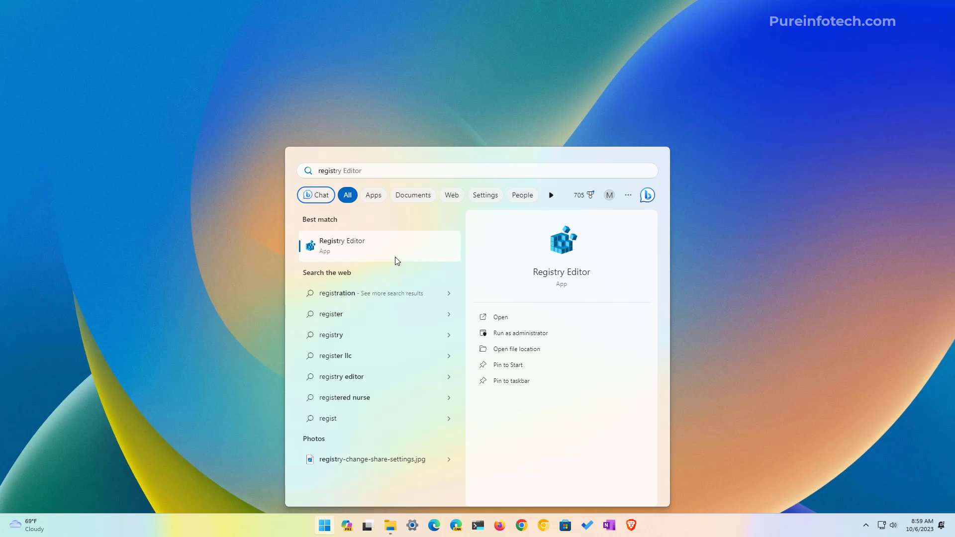
pyautogui.click(395, 257)
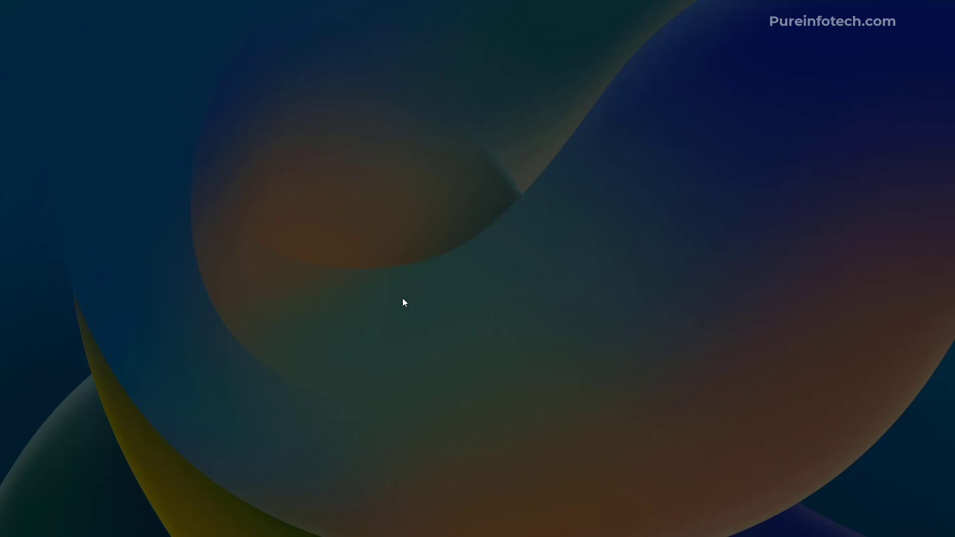
pyautogui.click(421, 343)
pyautogui.click(121, 124)
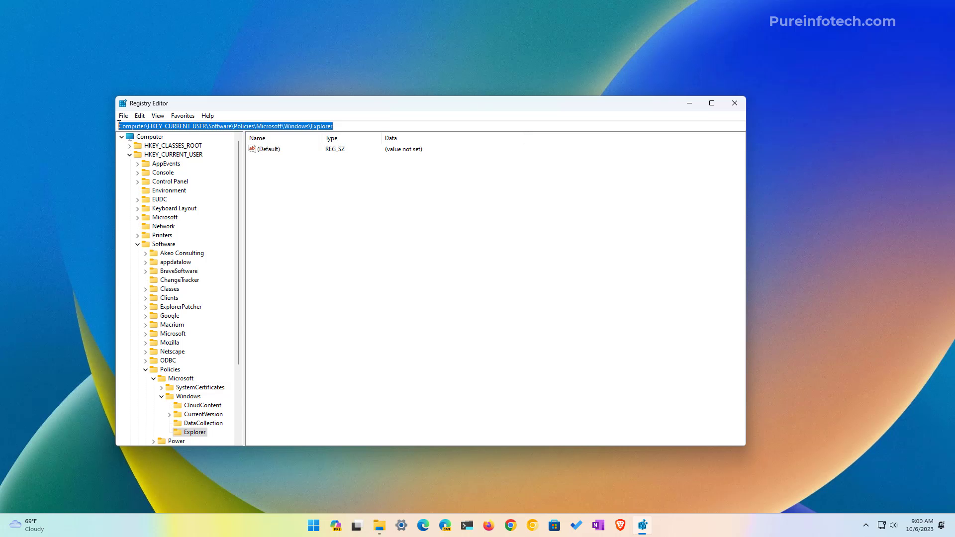
pyautogui.write('HKEY_CURRENT_USER\\Software\\Microsoft\\Windows\\CurrentVersion\\Explorer\\Advanced')
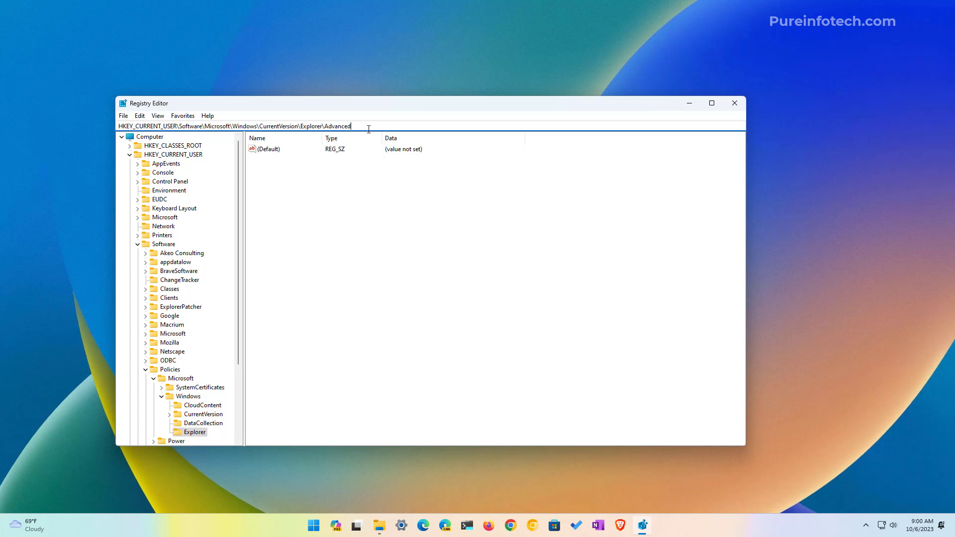
pyautogui.press('Return')
# Step: Set the ShowCopilotButton value to 0
pyautogui.moveTo(323, 139); pyautogui.dragTo(398, 139)
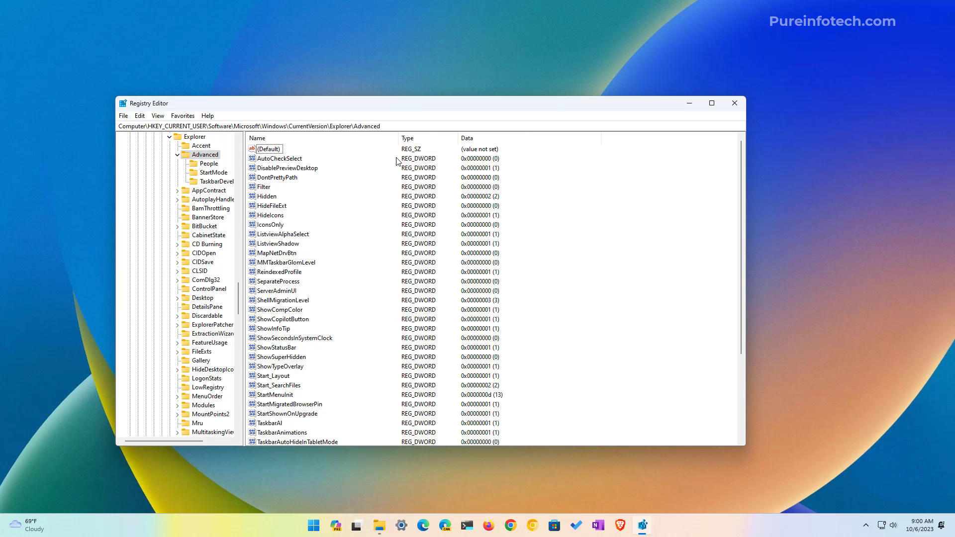
pyautogui.click(288, 281)
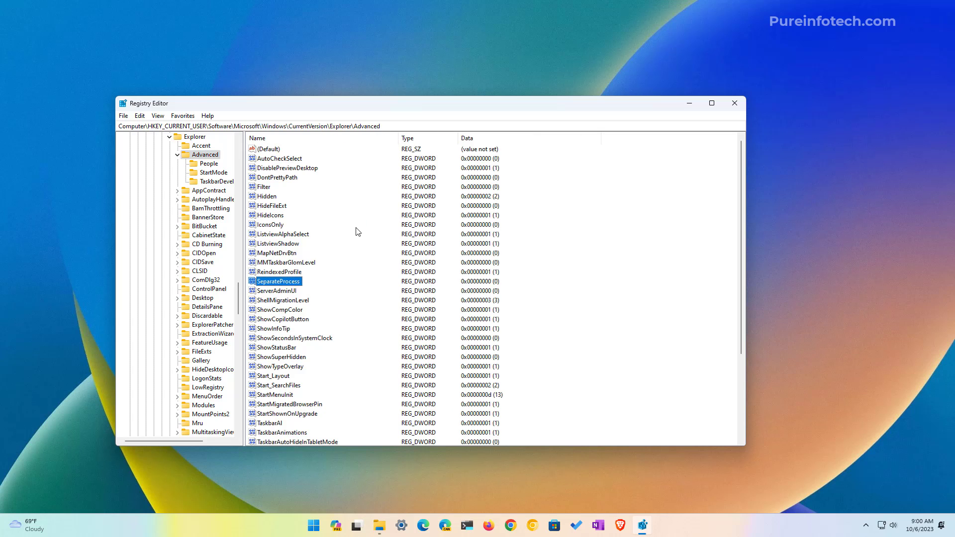
pyautogui.click(305, 320)
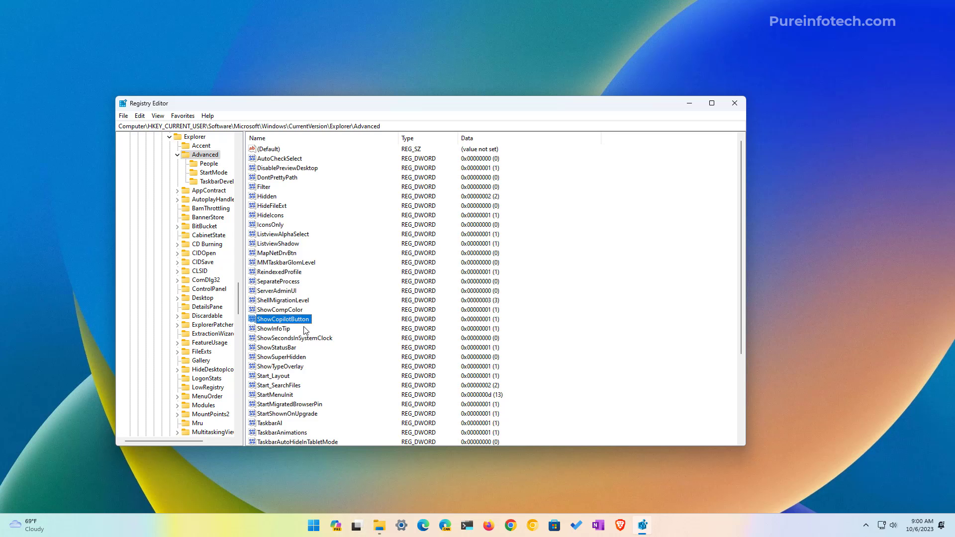
pyautogui.doubleClick(282, 320)
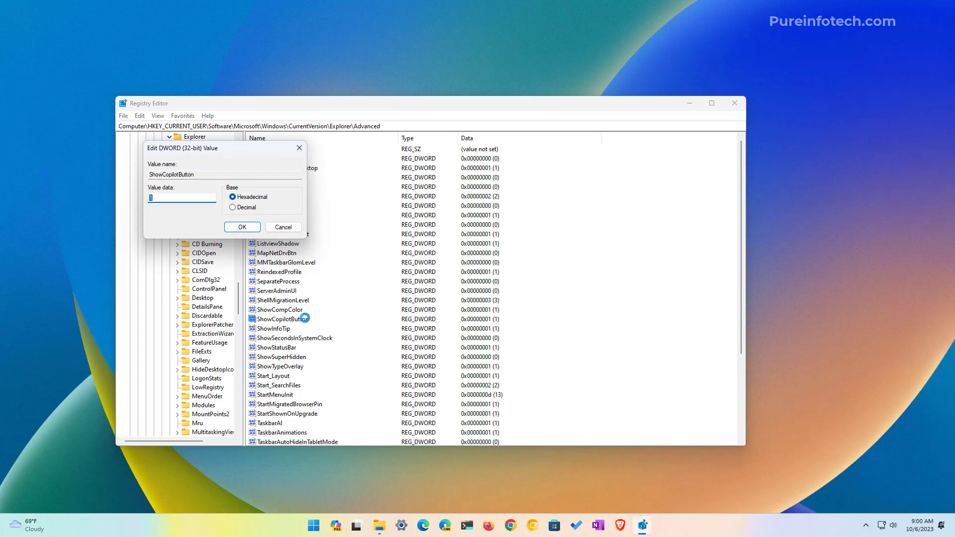
pyautogui.write('0')
pyautogui.click(243, 228)
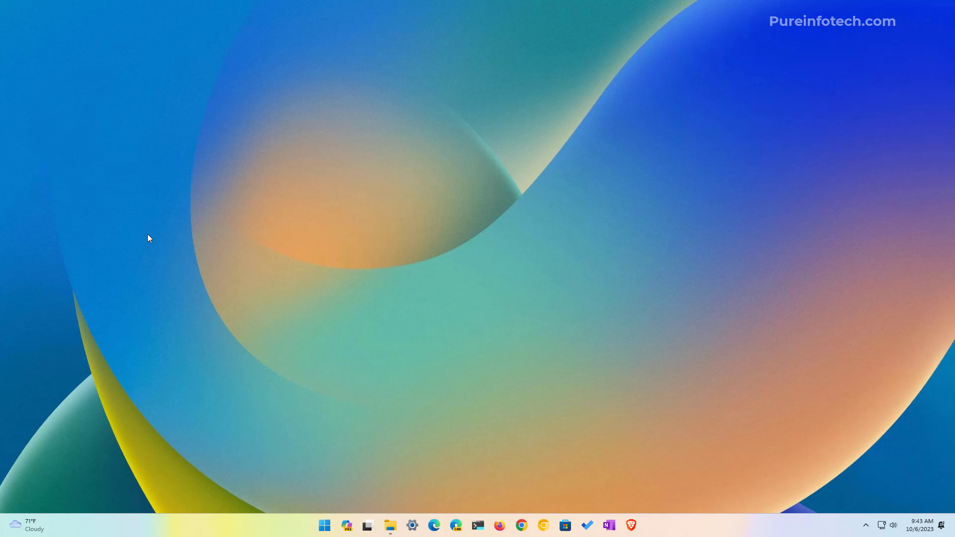
# Step: Launch Group Policy Editor and browse User Configuration > Administrative Templates > Windows Components > Windows Copilot
pyautogui.press('super')
pyautogui.write('group')
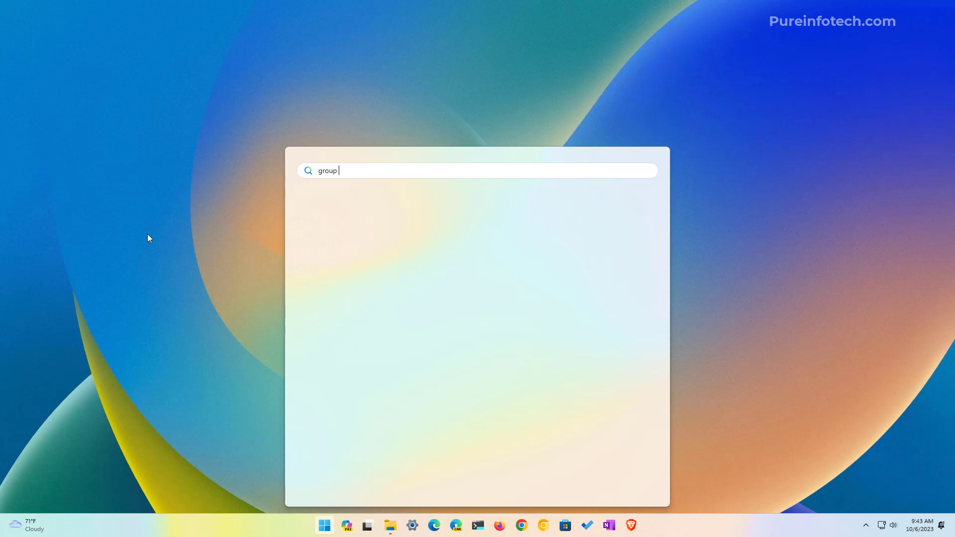
pyautogui.write(' pol')
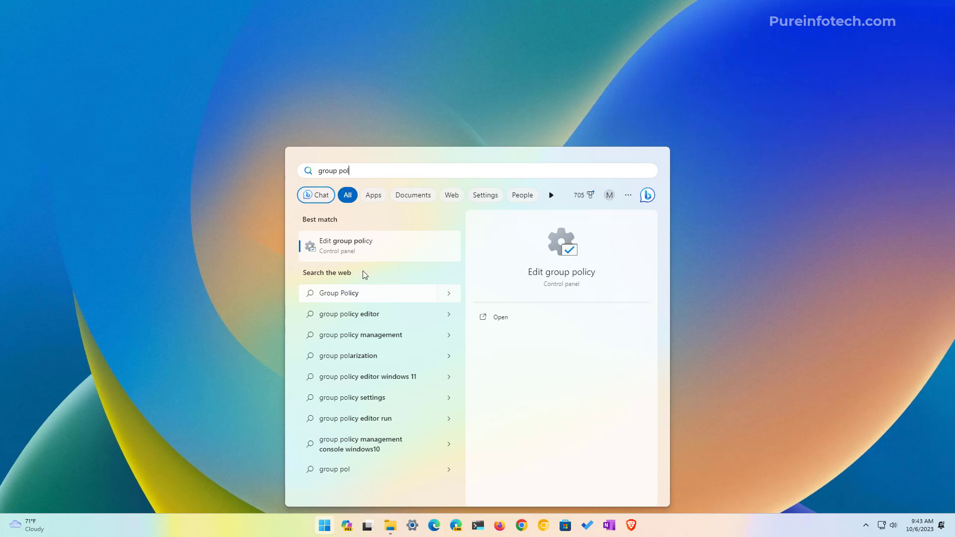
pyautogui.click(371, 250)
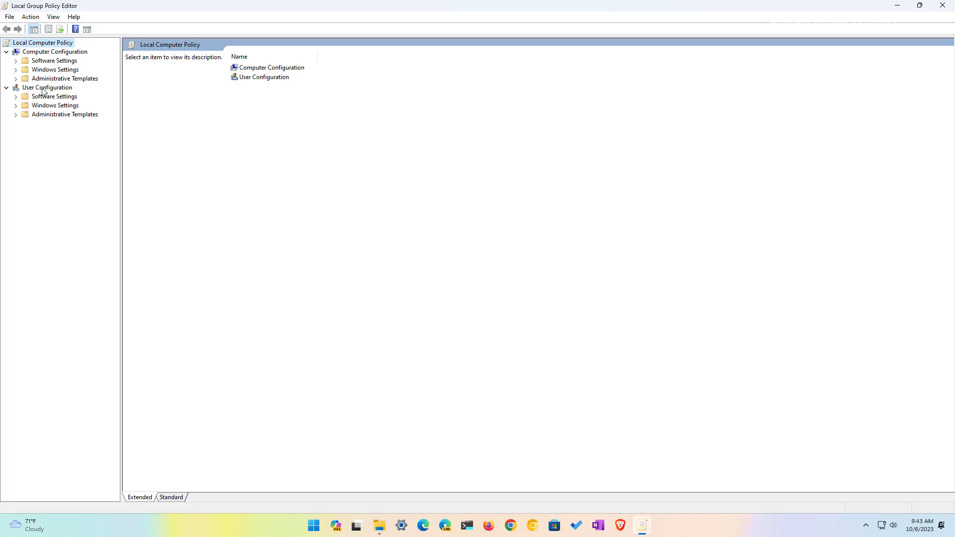
pyautogui.click(44, 88)
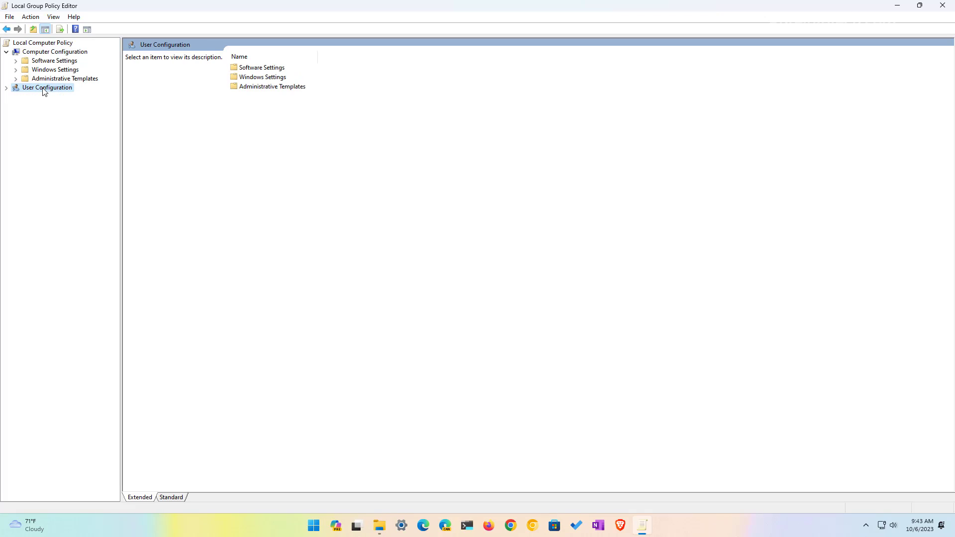
pyautogui.doubleClick(55, 115)
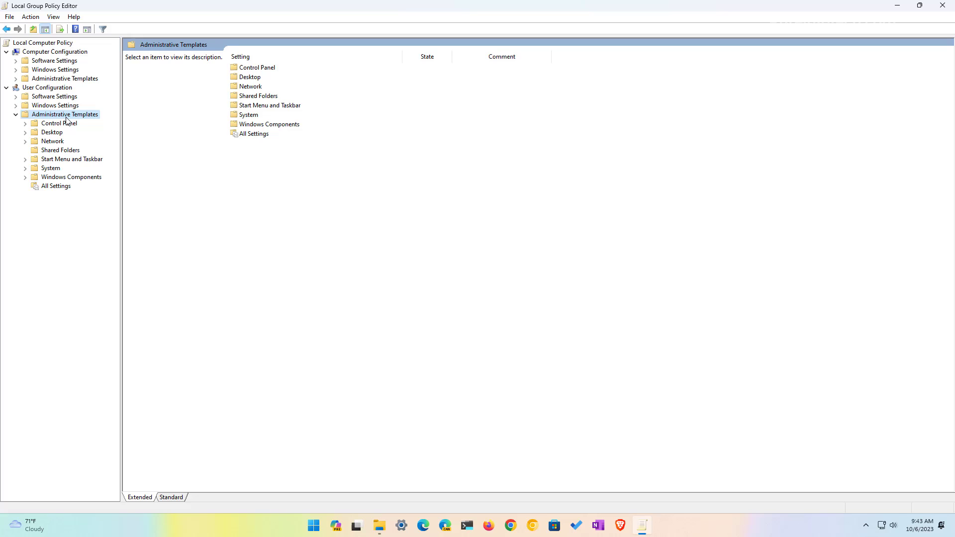
pyautogui.doubleClick(69, 179)
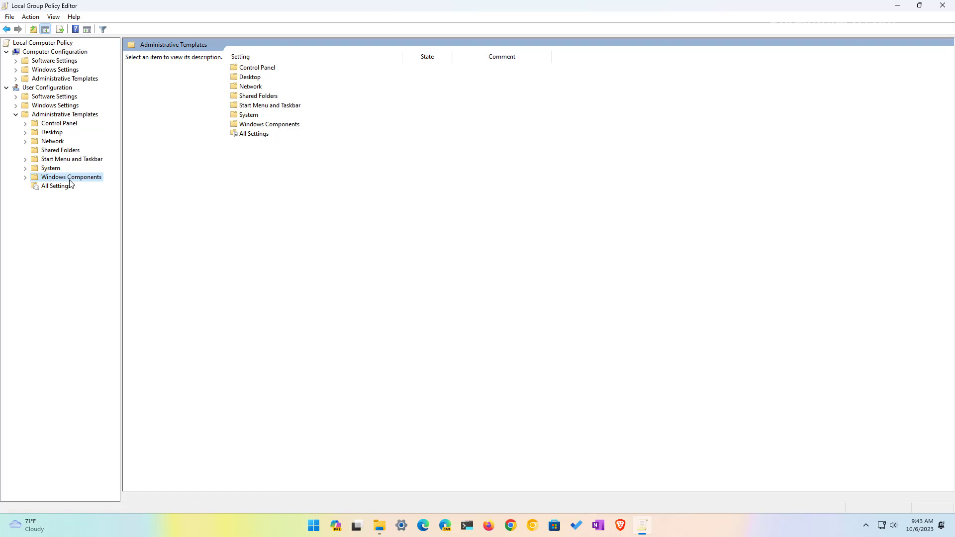
pyautogui.scroll(-1, 79, 275)
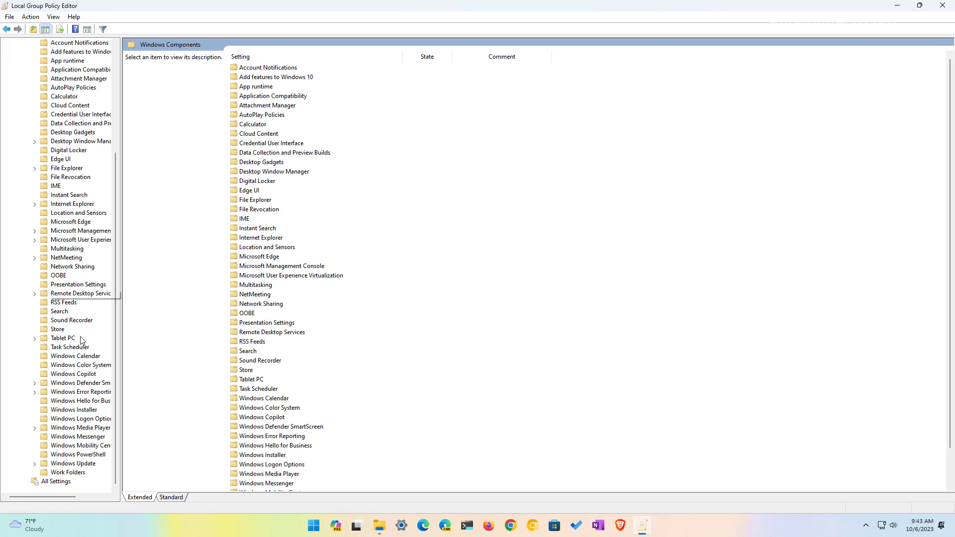
pyautogui.click(83, 378)
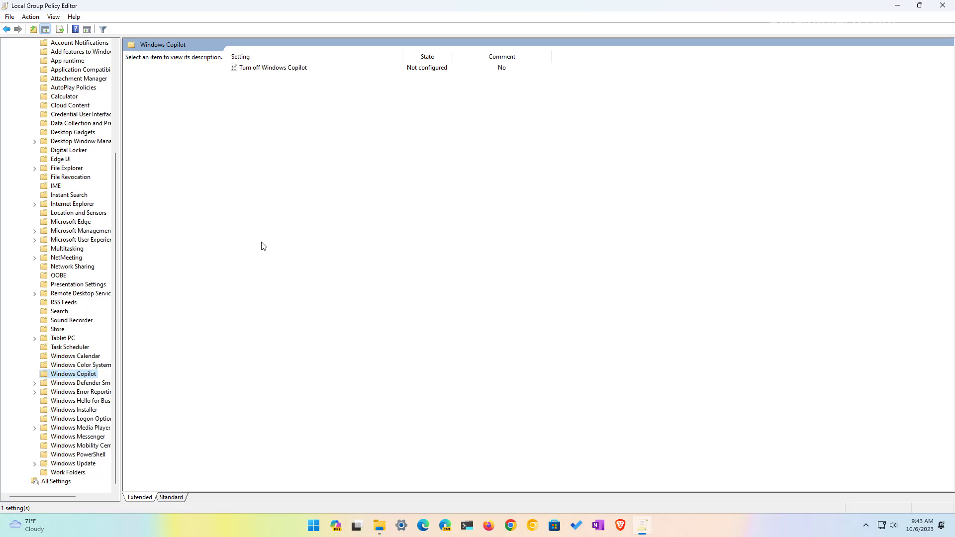
# Step: Leave the 'Turn off Windows Copilot' policy set to Not Configured
pyautogui.click(259, 74)
pyautogui.doubleClick(263, 68)
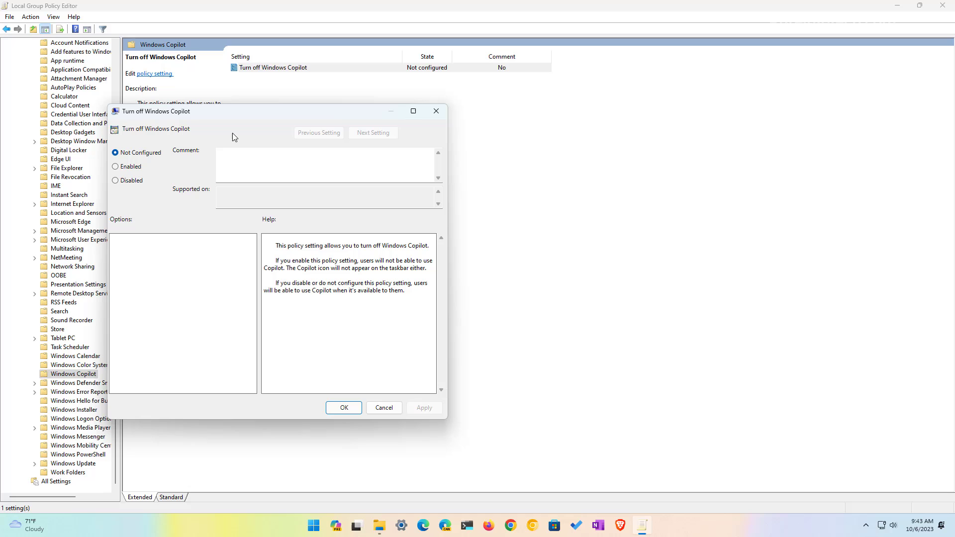
pyautogui.click(343, 409)
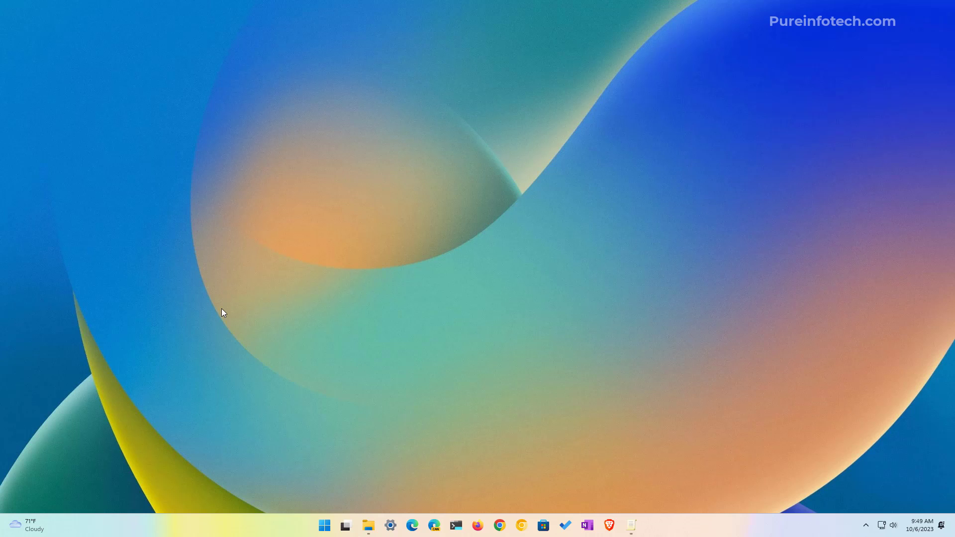
# Step: Launch Registry Editor with admin approval at the HKCU\Software\Policies\Microsoft\Windows\WindowsCopilot key
pyautogui.press('super')
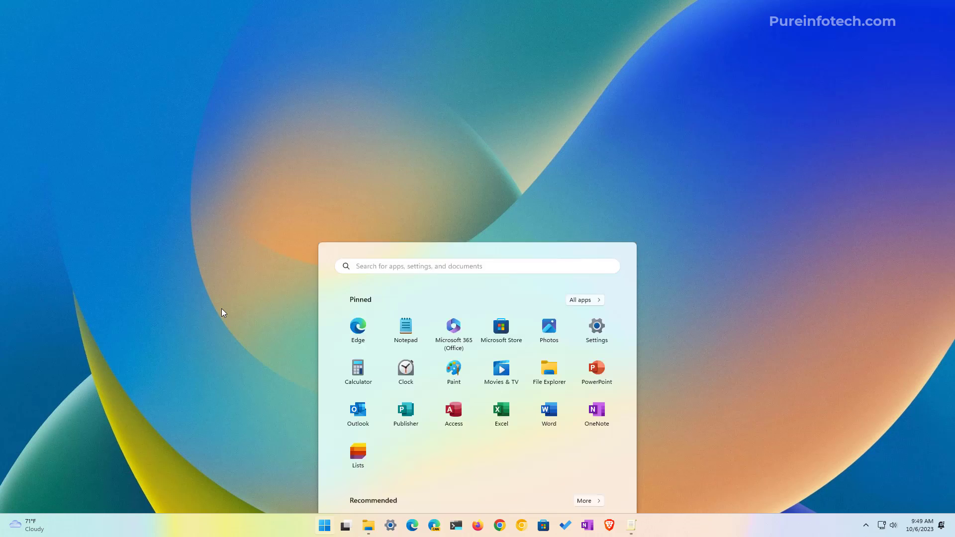
pyautogui.write('regi')
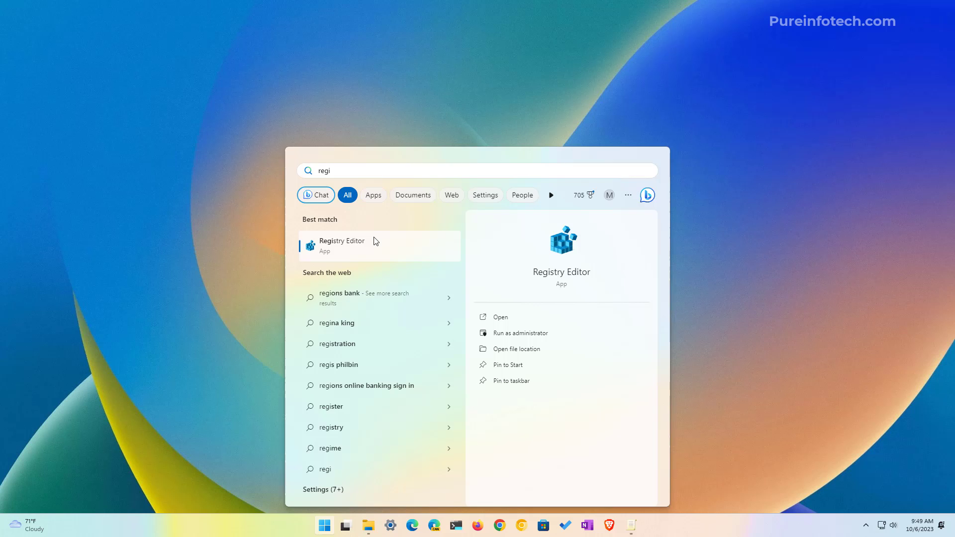
pyautogui.click(375, 238)
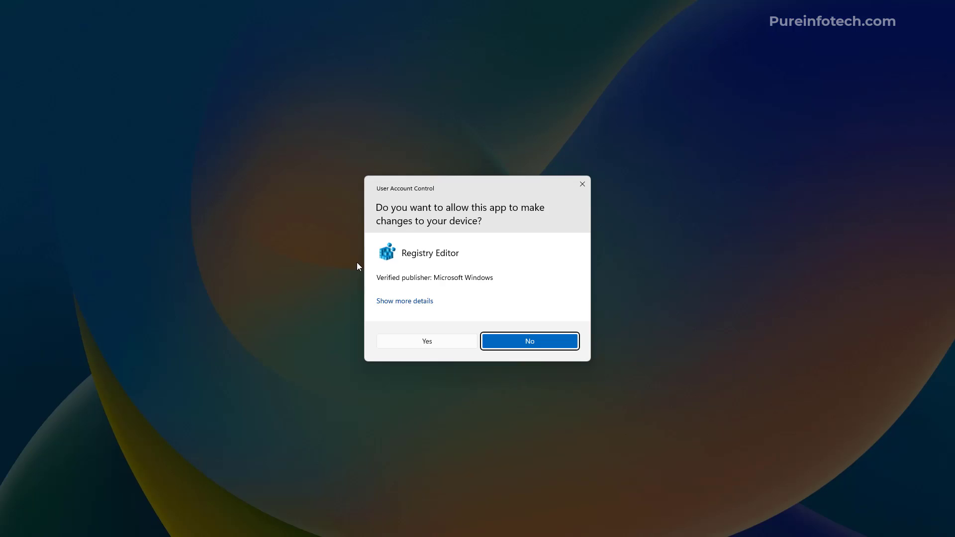
pyautogui.click(431, 340)
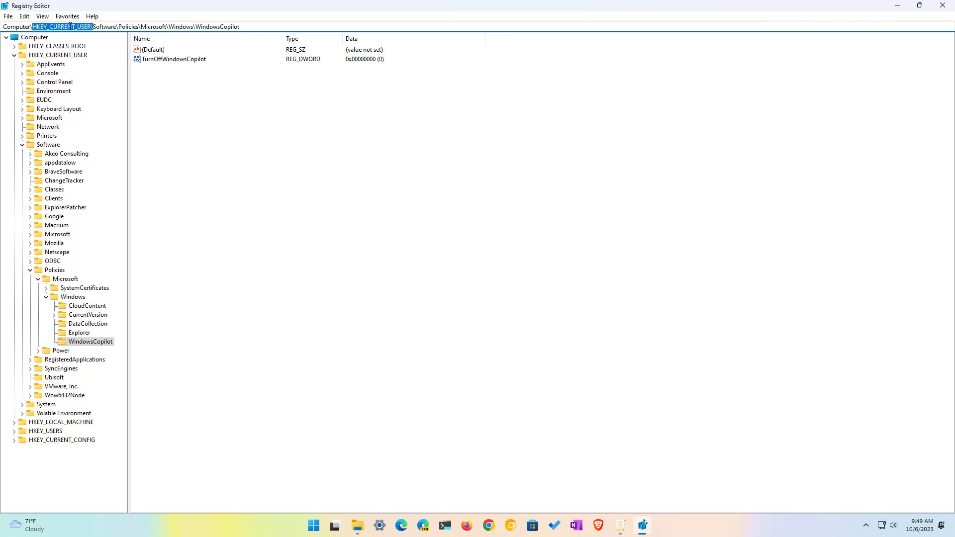
pyautogui.click(53, 29)
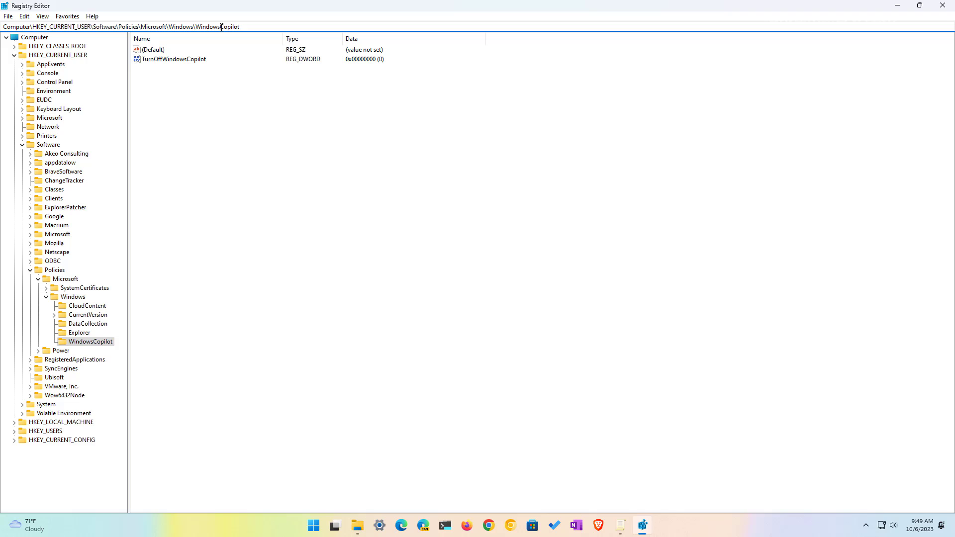
# Step: Confirm TurnOffWindowsCopilot keeps its value data of 0
pyautogui.doubleClick(175, 59)
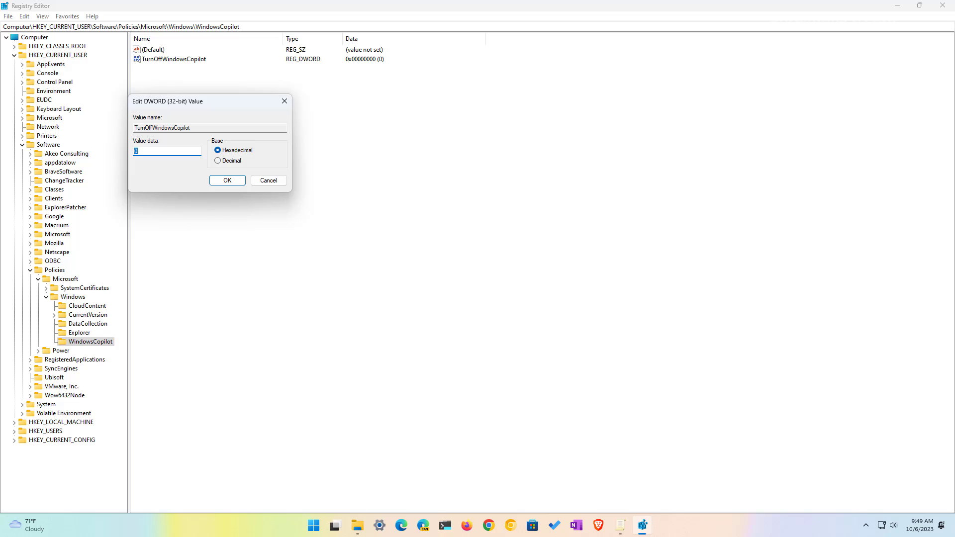
pyautogui.click(183, 149)
pyautogui.click(223, 181)
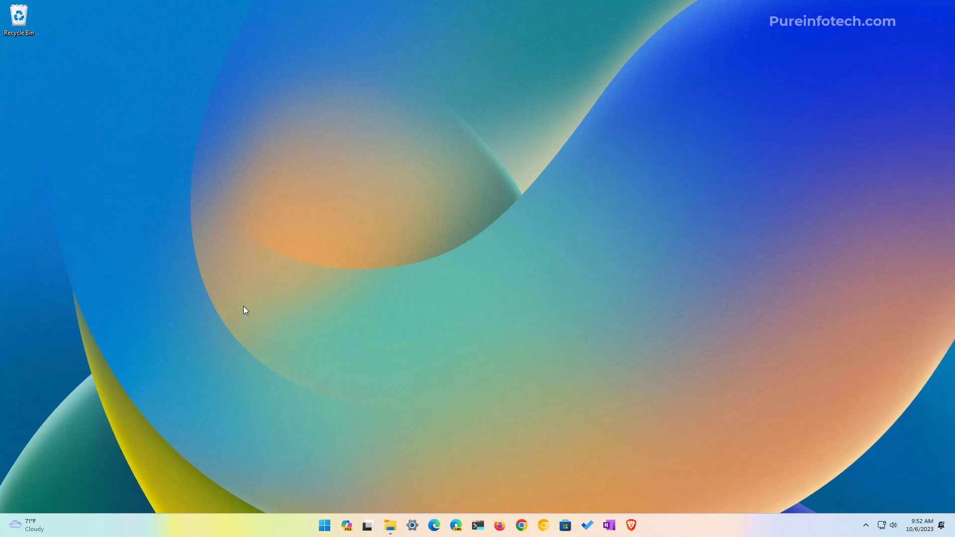
# Step: Run microsoft-edge://?ux=copilot&tcp=1&source=taskbar from the Run dialog to launch Copilot
pyautogui.press('super')
pyautogui.press('super')
pyautogui.press('super')
pyautogui.write('run')
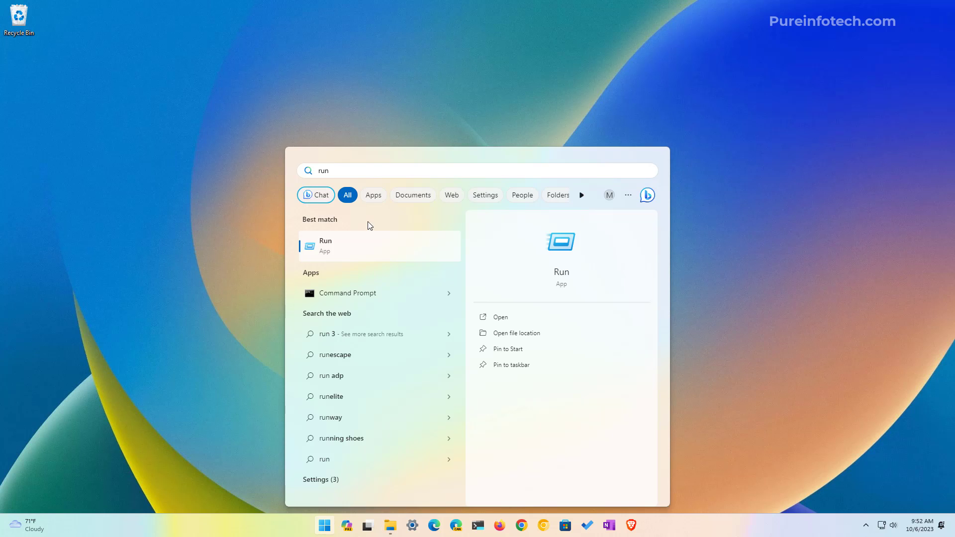
pyautogui.click(363, 251)
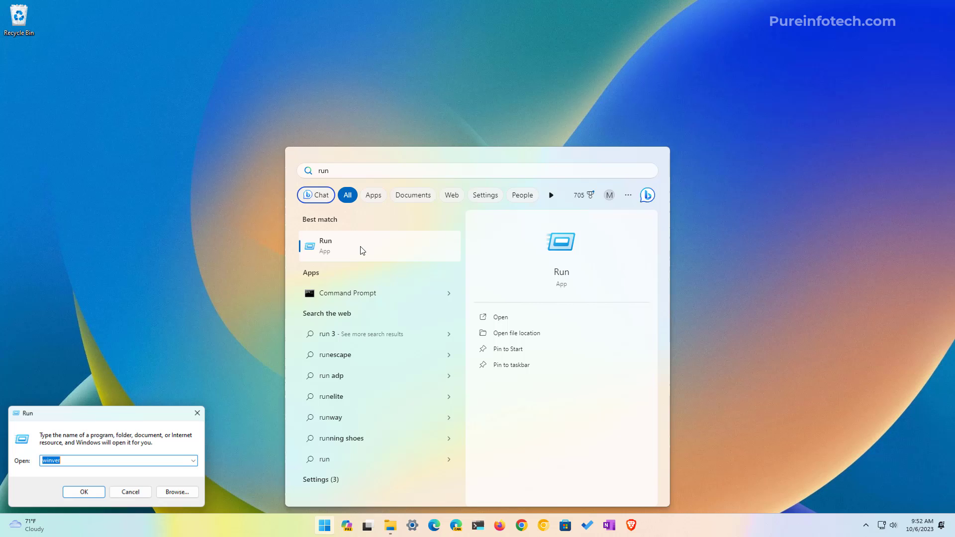
pyautogui.moveTo(42, 462); pyautogui.dragTo(203, 463)
pyautogui.hotkey('ctrl', 'c')
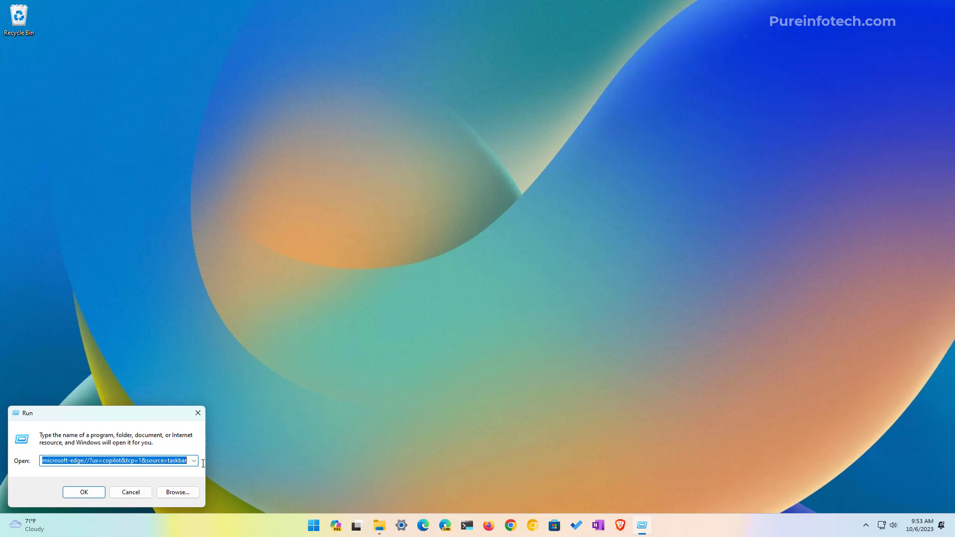
pyautogui.click(79, 493)
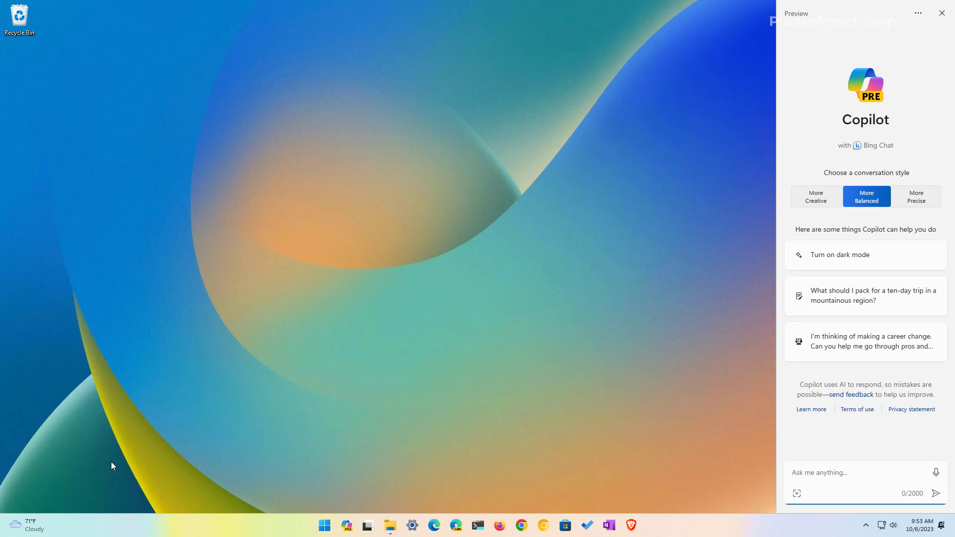
# Step: Close the Copilot pane and begin a new desktop shortcut via New > Shortcut
pyautogui.click(942, 13)
pyautogui.rightClick(304, 148)
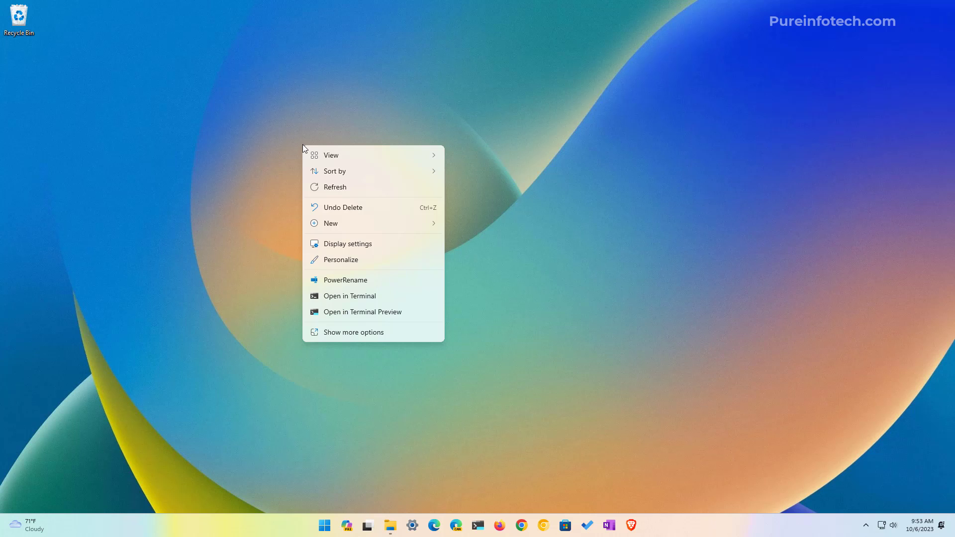
pyautogui.click(246, 144)
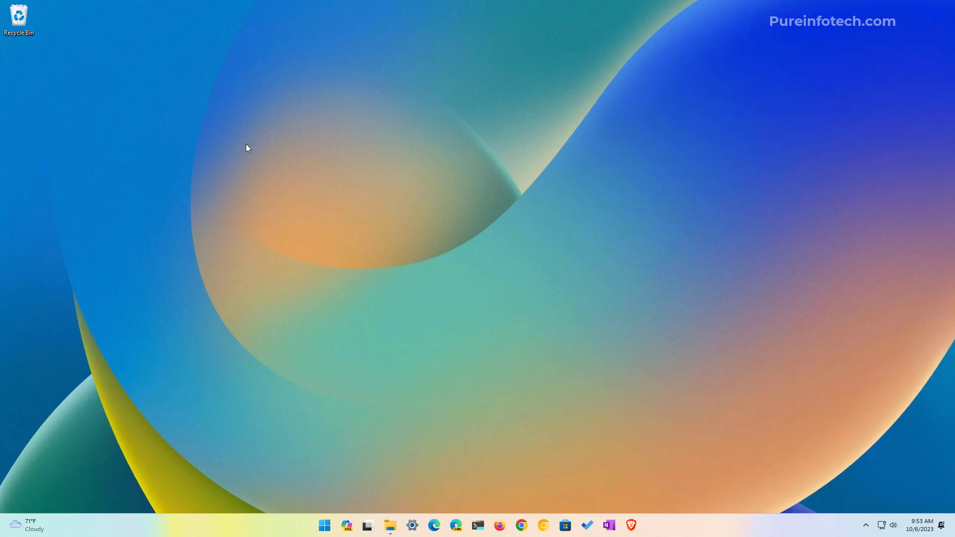
pyautogui.rightClick(245, 144)
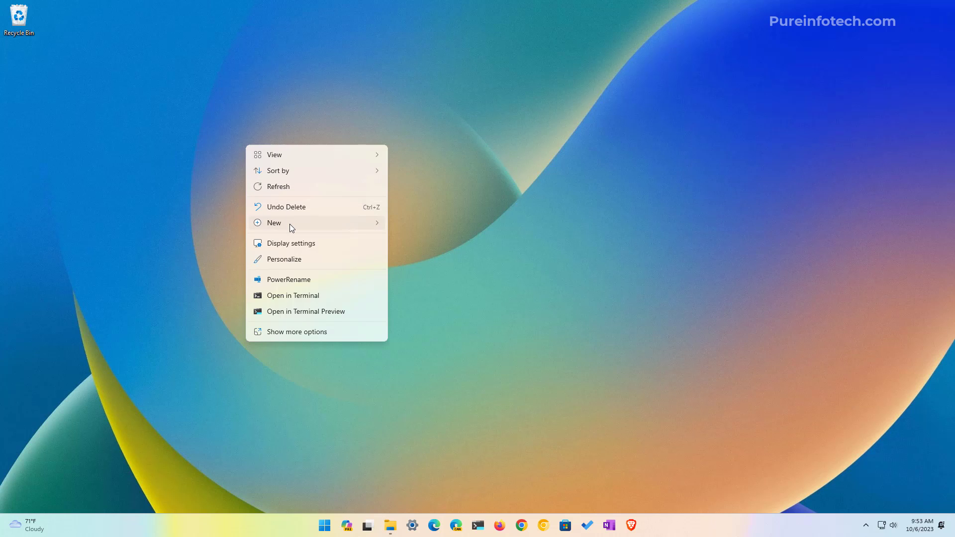
pyautogui.moveTo(290, 223)
pyautogui.click(420, 238)
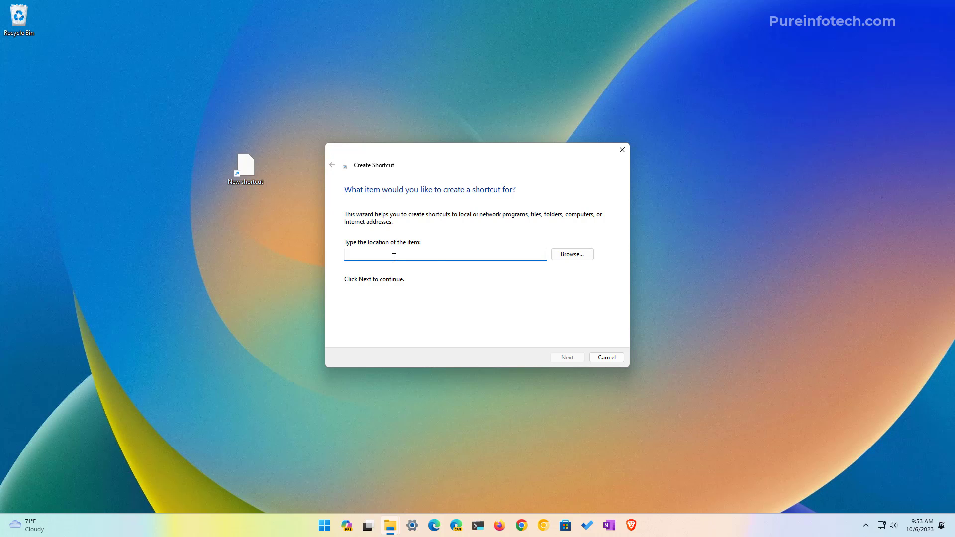
# Step: Create a shortcut named Copilot targeting microsoft-edge://?ux=copilot&tcp=1&source=taskbar
pyautogui.hotkey('ctrl', 'v')
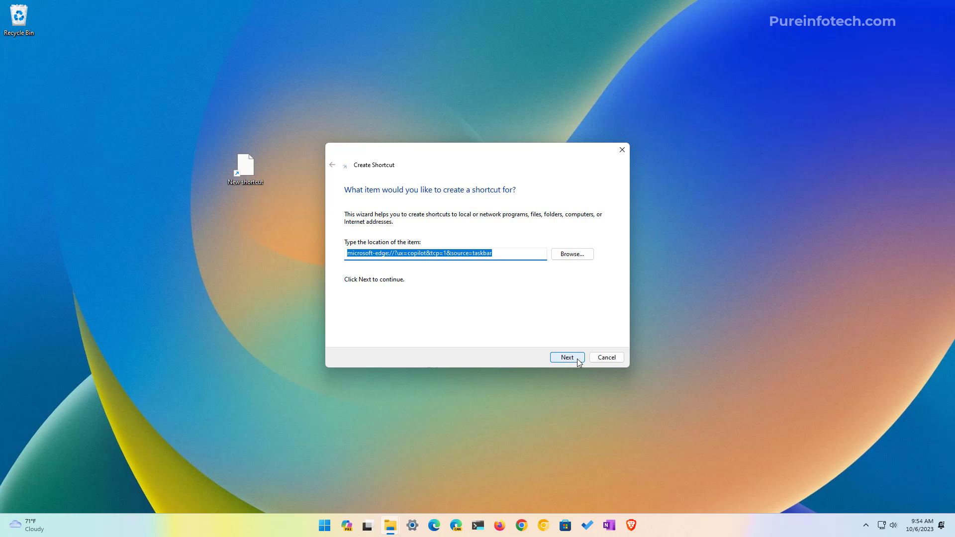
pyautogui.click(578, 360)
pyautogui.write('Copilot')
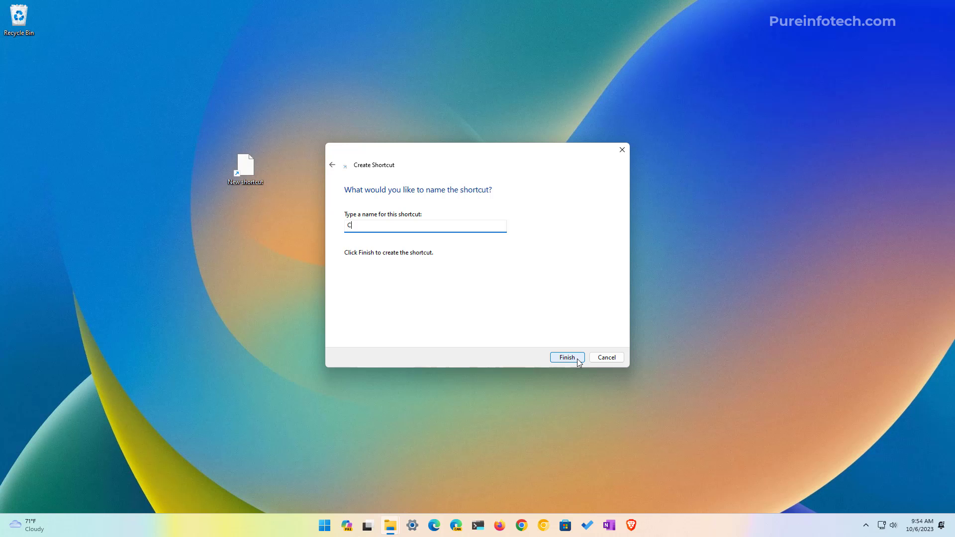
pyautogui.click(567, 357)
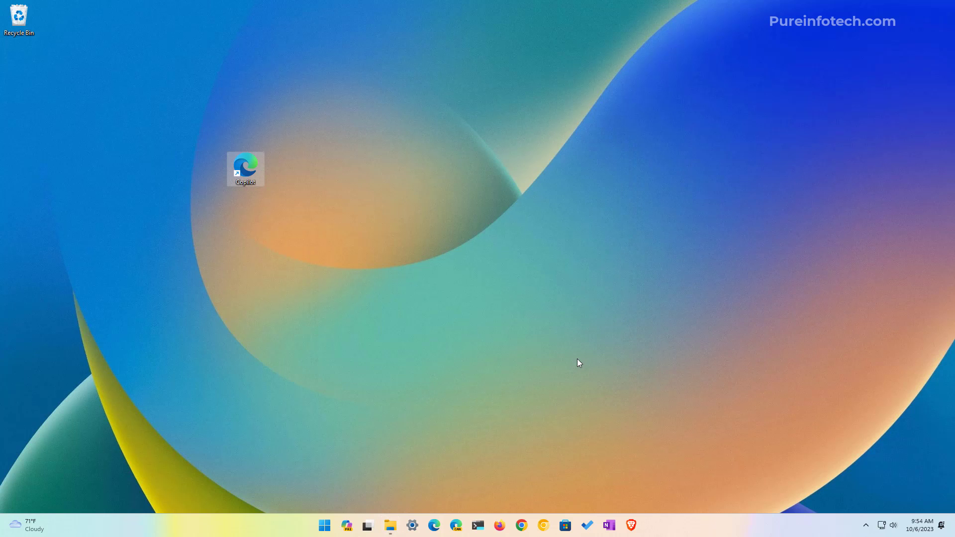
pyautogui.doubleClick(250, 171)
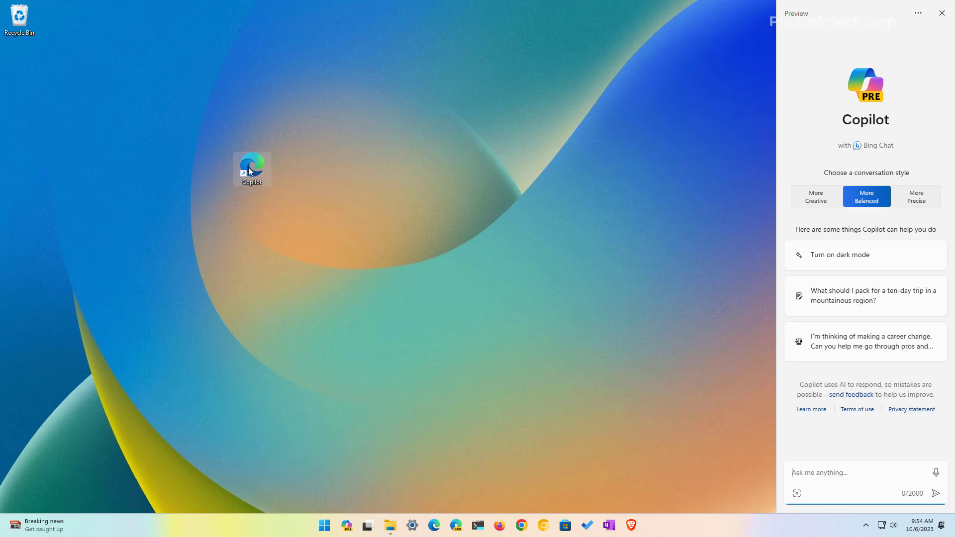
pyautogui.click(248, 167)
pyautogui.doubleClick(245, 169)
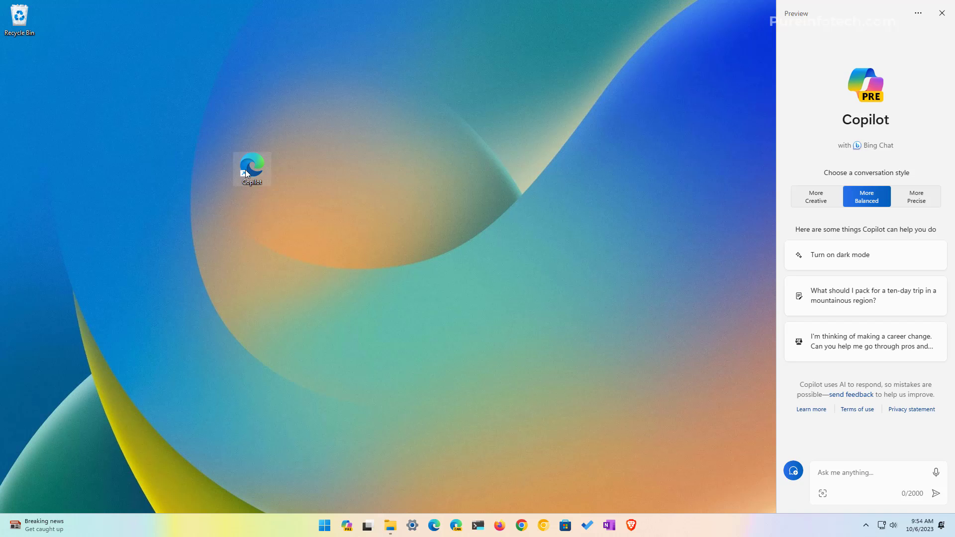
pyautogui.doubleClick(245, 169)
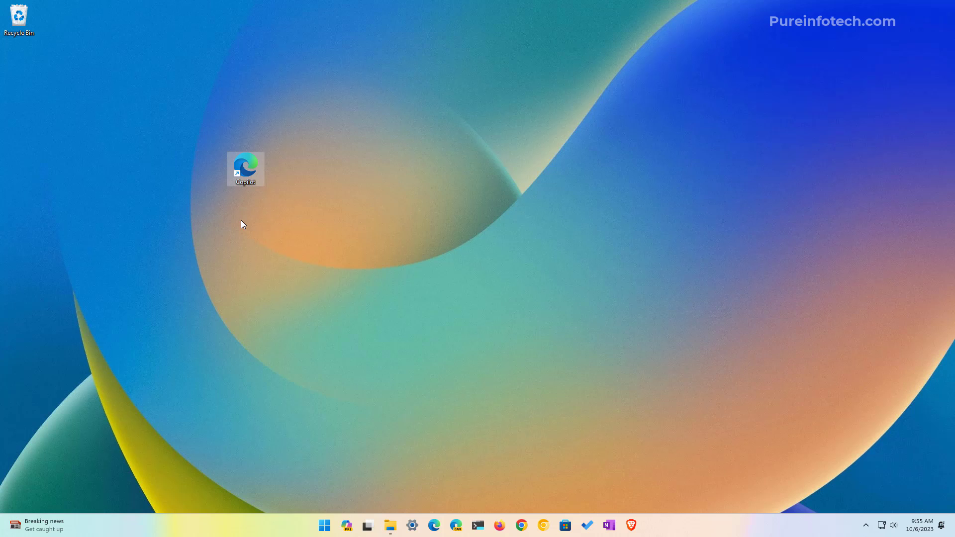
pyautogui.click(300, 330)
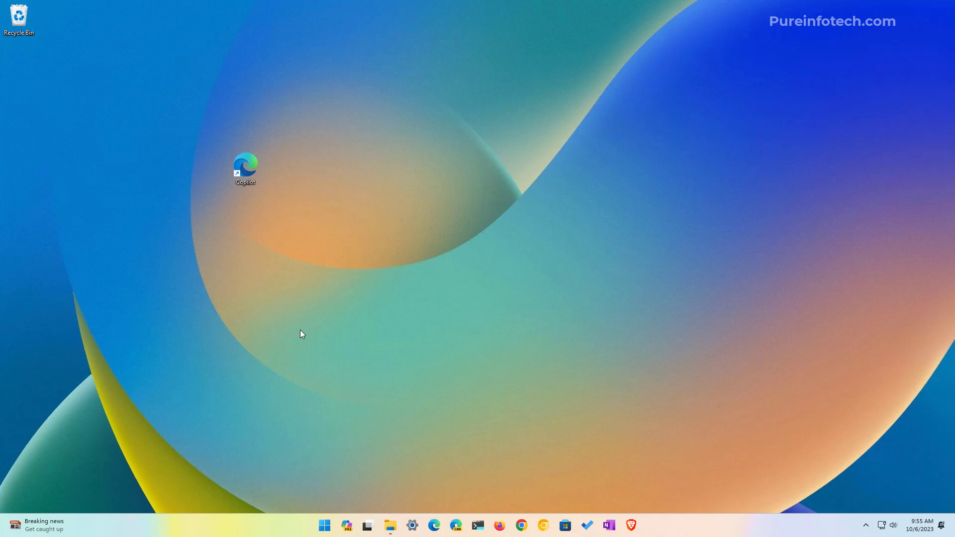